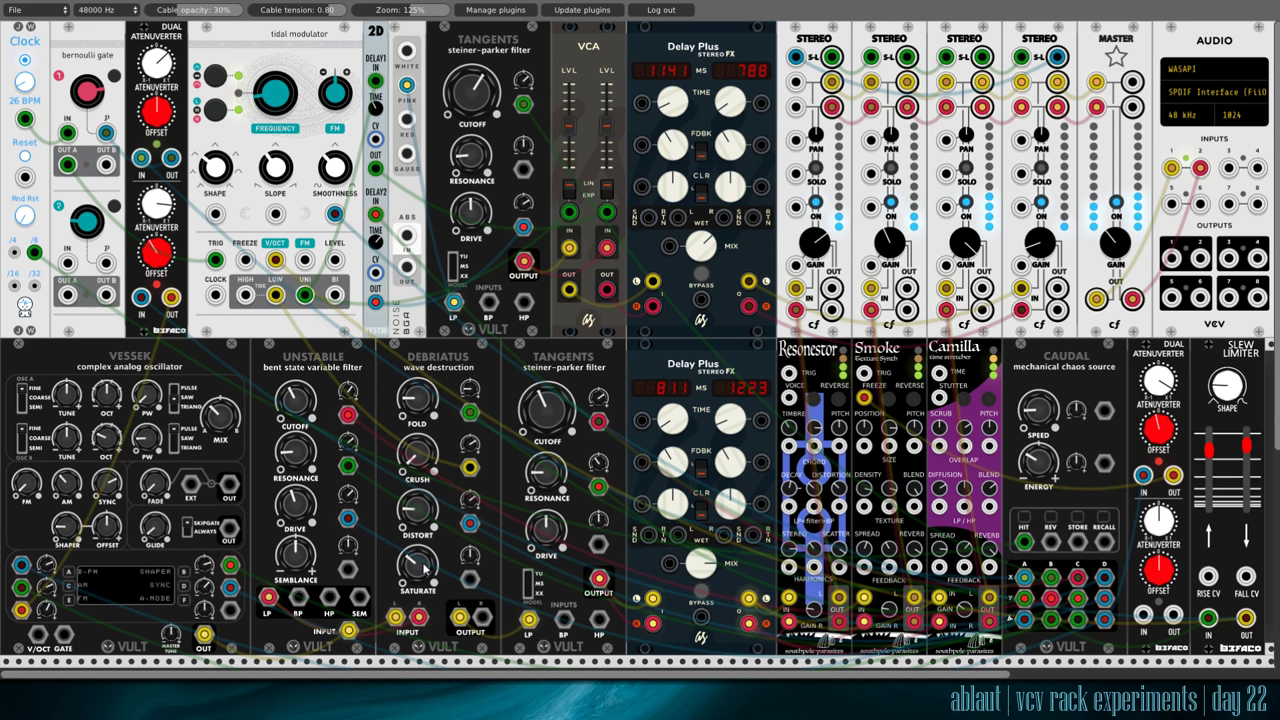
Step: After trying and removing an UNSTABILE-to-DEBRIATUS cable, patch TANGENTS output into lower Delay Plus R input
left_click_drag(268, 597, 419, 618)
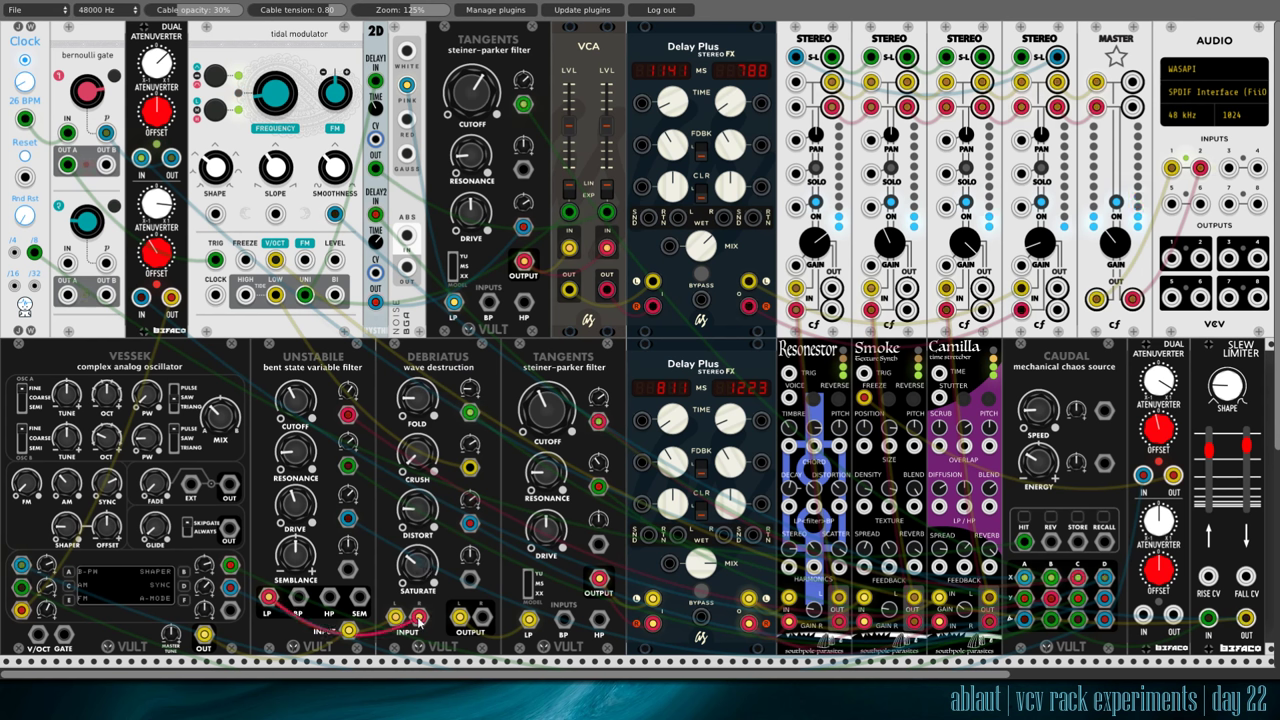
right_click(419, 619)
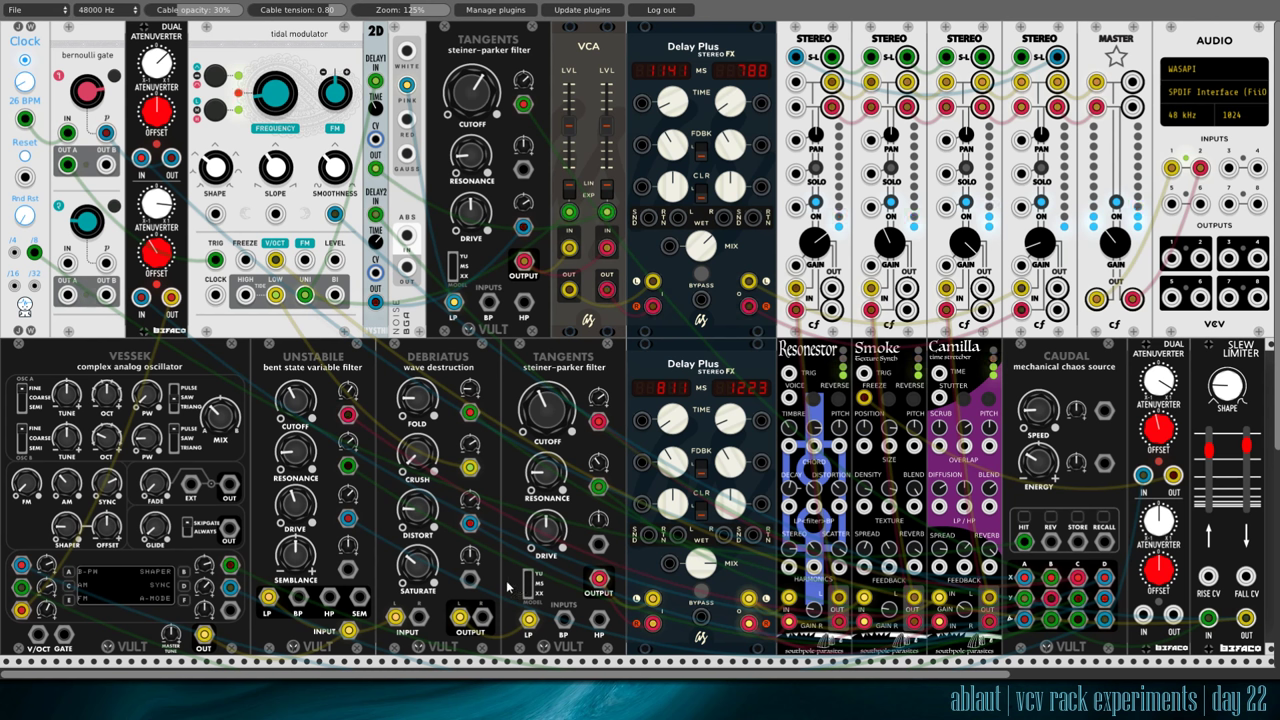
left_click_drag(598, 578, 664, 630)
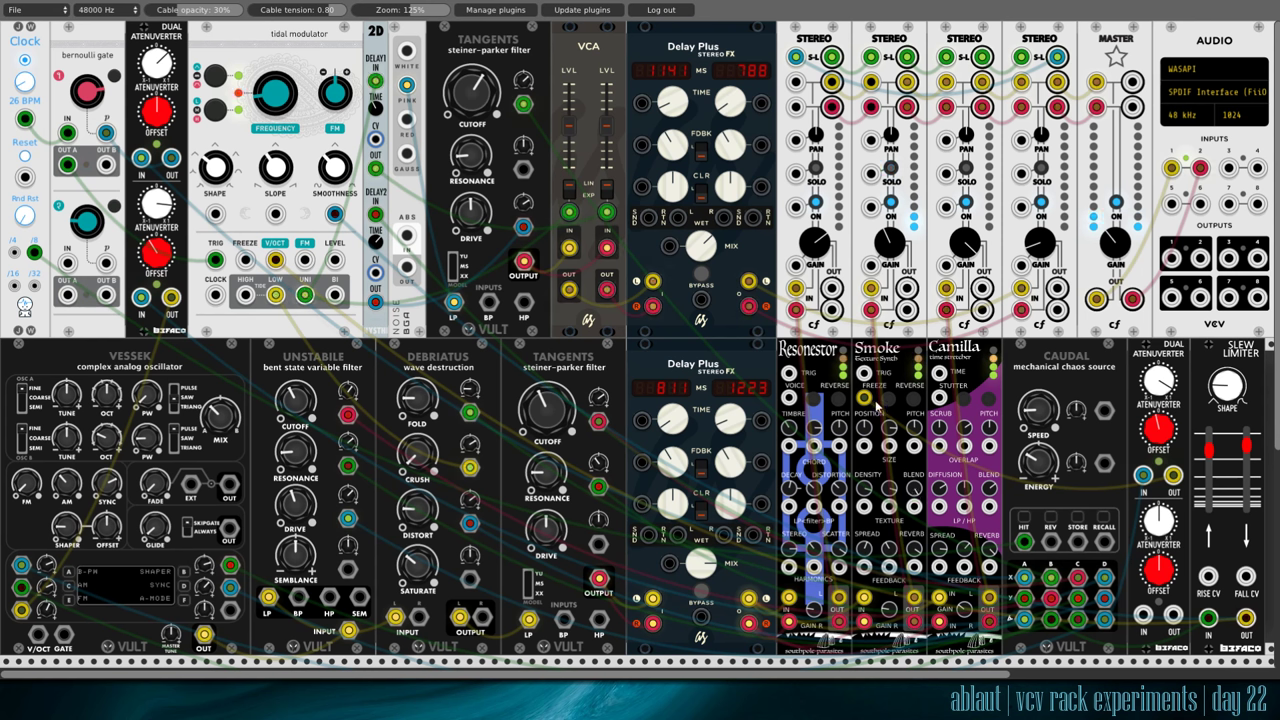
left_click_drag(866, 399, 1172, 476)
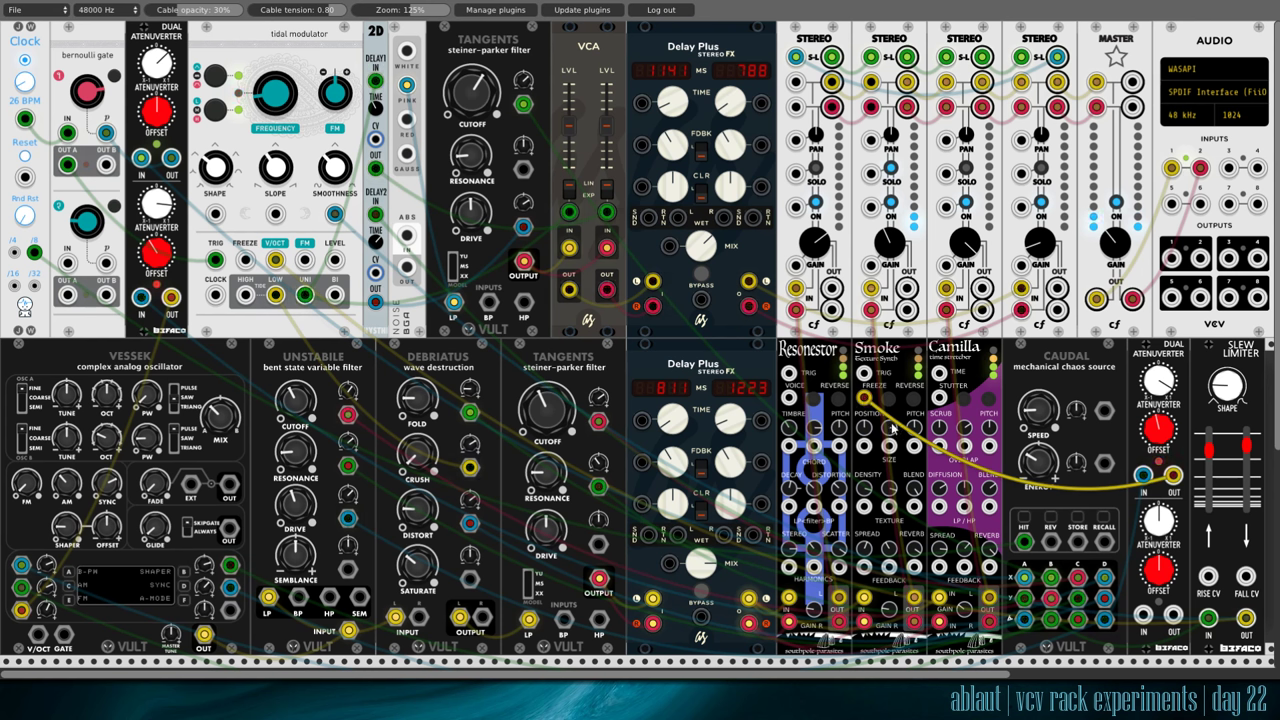
left_click_drag(866, 399, 960, 440)
left_click_drag(1143, 476, 1106, 618)
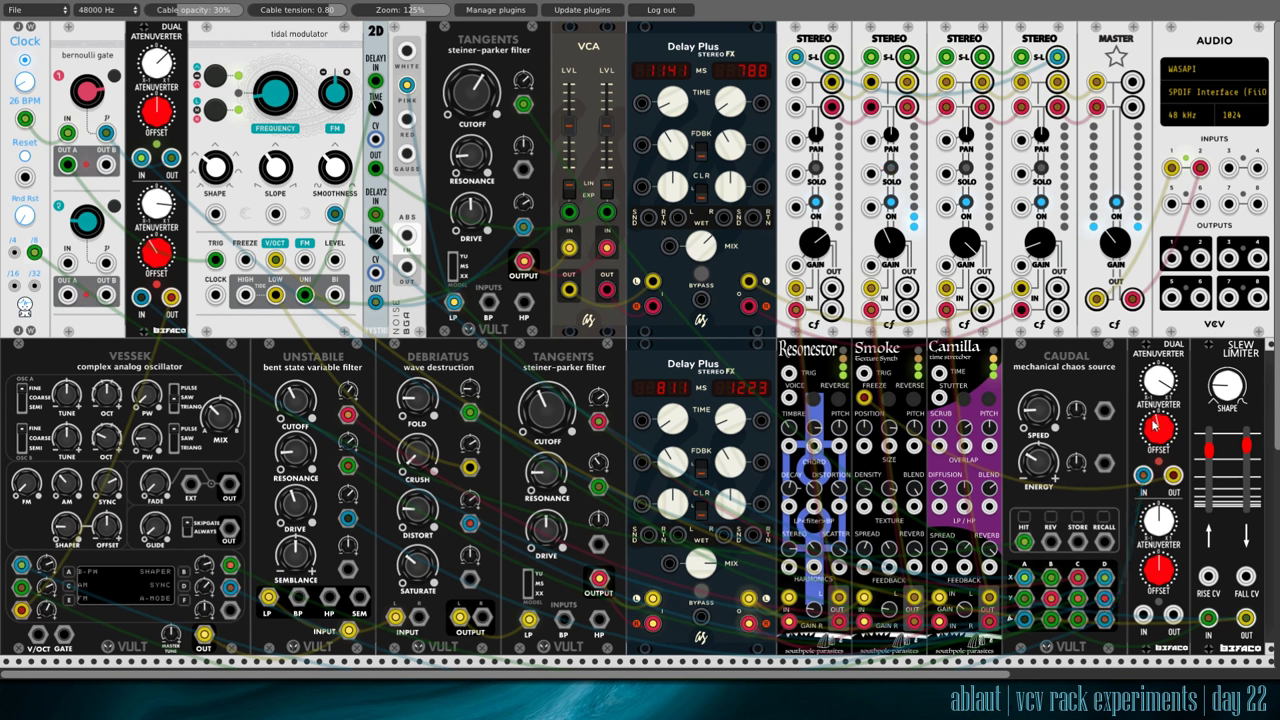
key("ctrl+z")
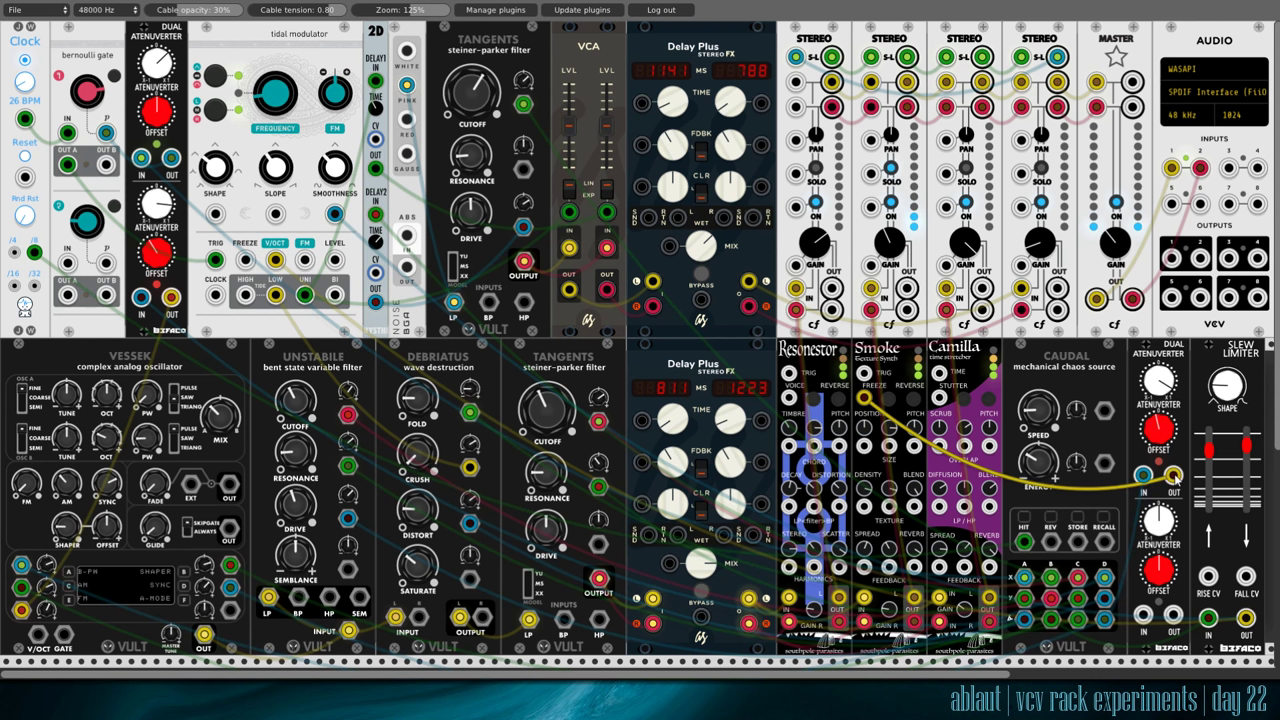
left_click_drag(1173, 475, 1147, 447)
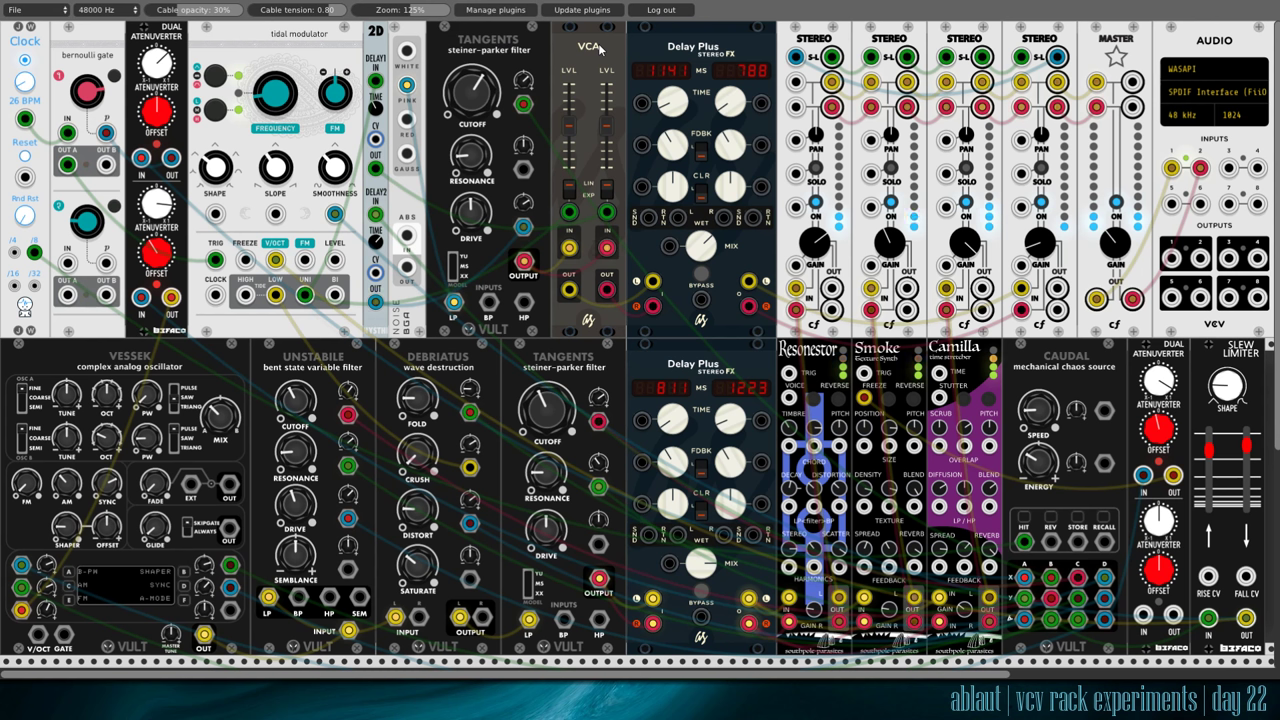
Step: Patch tidal modulator UNI into the VCA left CV, trying 2D OUT, then undo back to UNI only
left_click_drag(304, 294, 375, 168)
left_click_drag(570, 212, 607, 212)
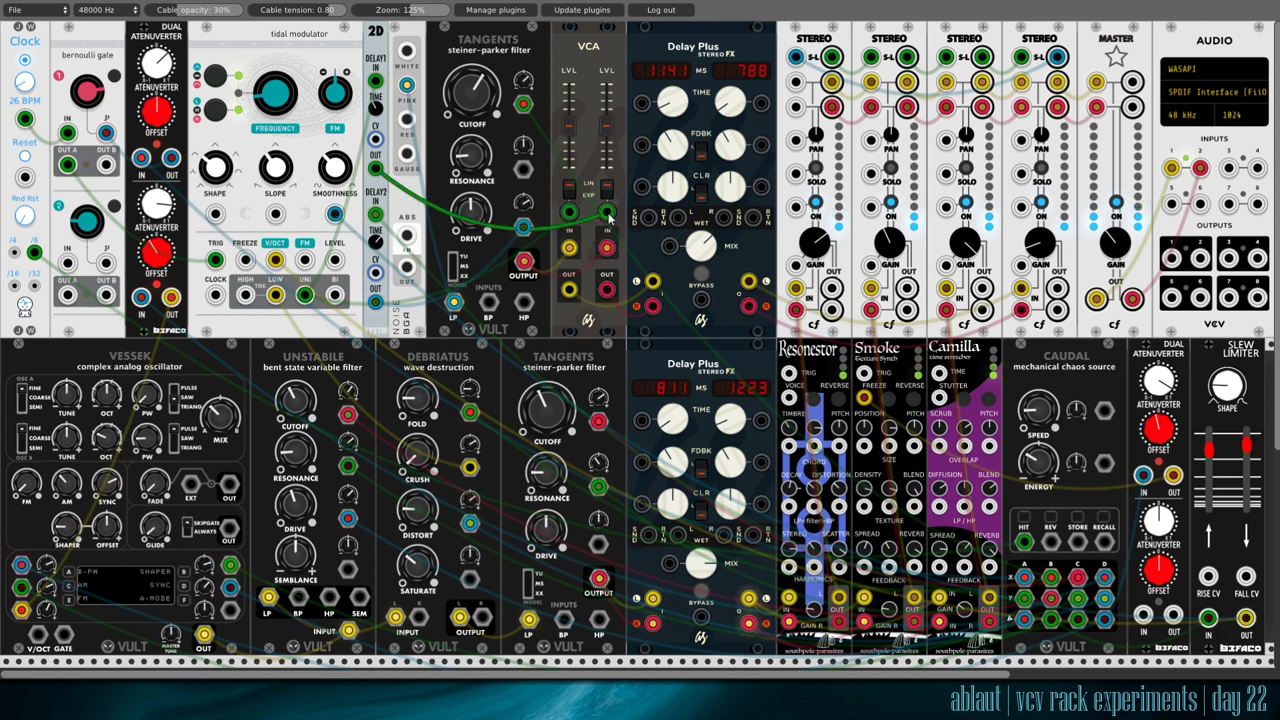
key("ctrl+z")
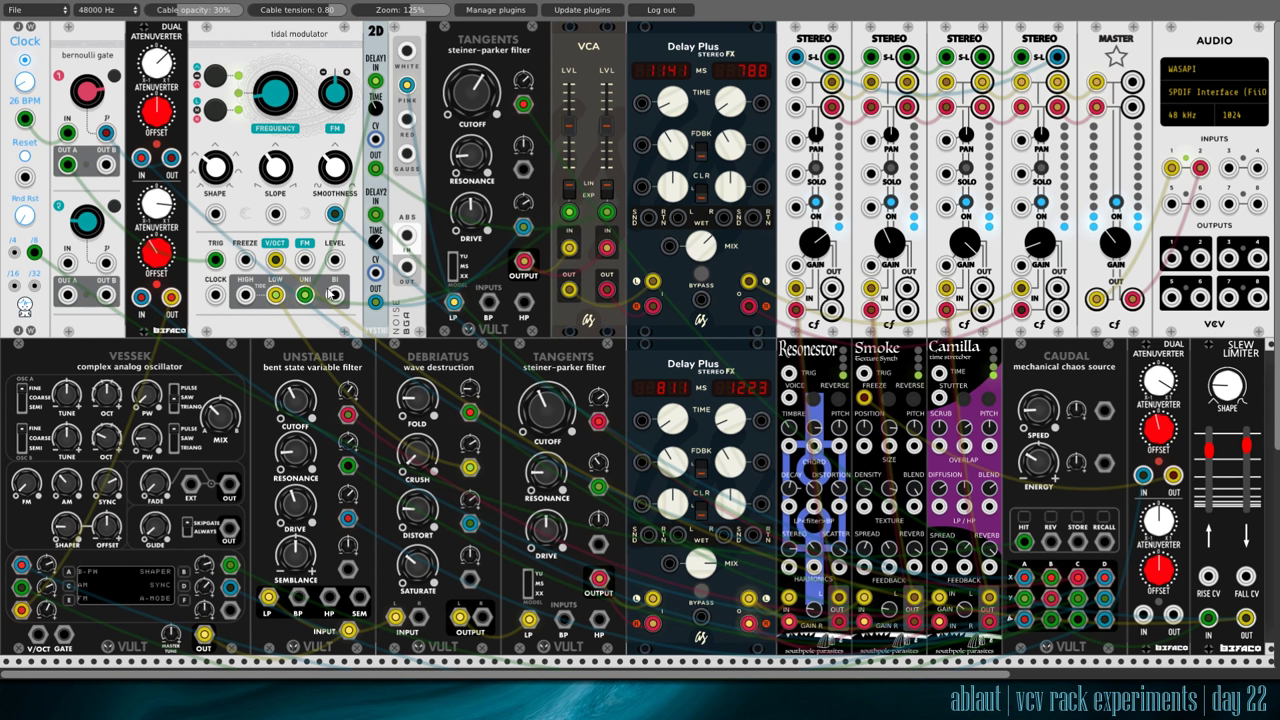
key("ctrl+z")
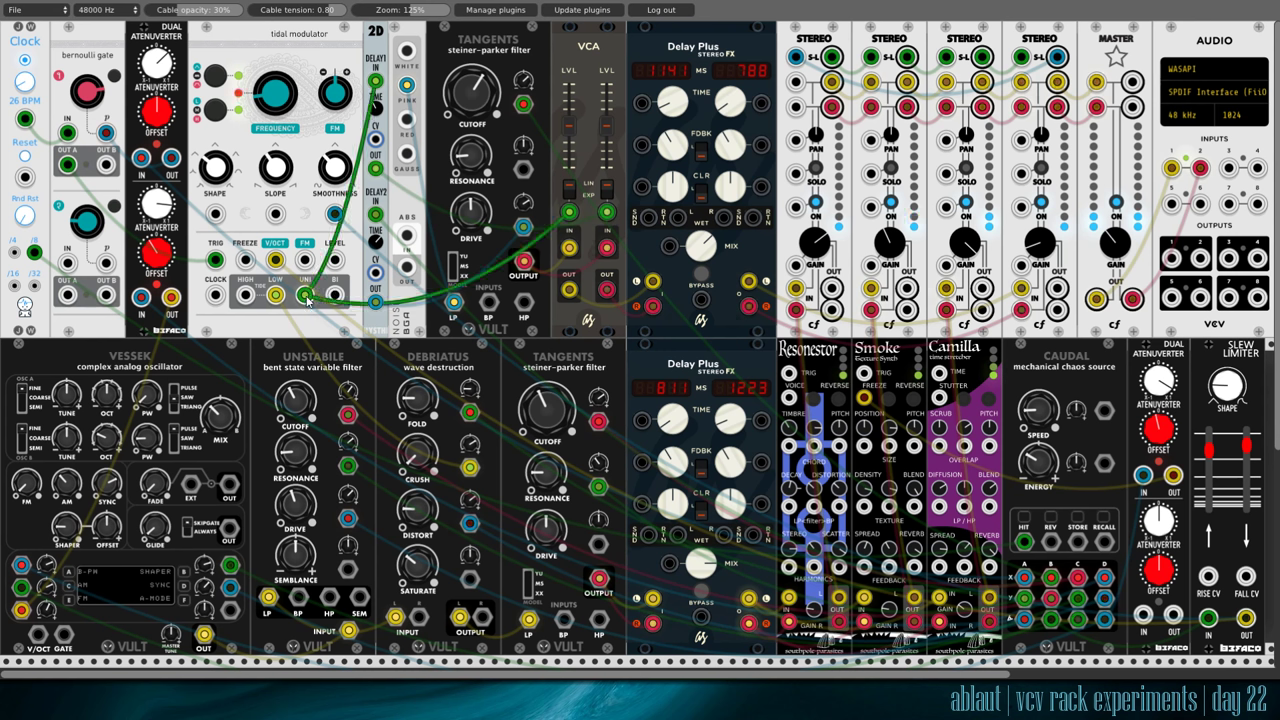
key("ctrl+z")
key("ctrl+z")
key("ctrl+shift+z")
key("ctrl+shift+z")
key("ctrl+z")
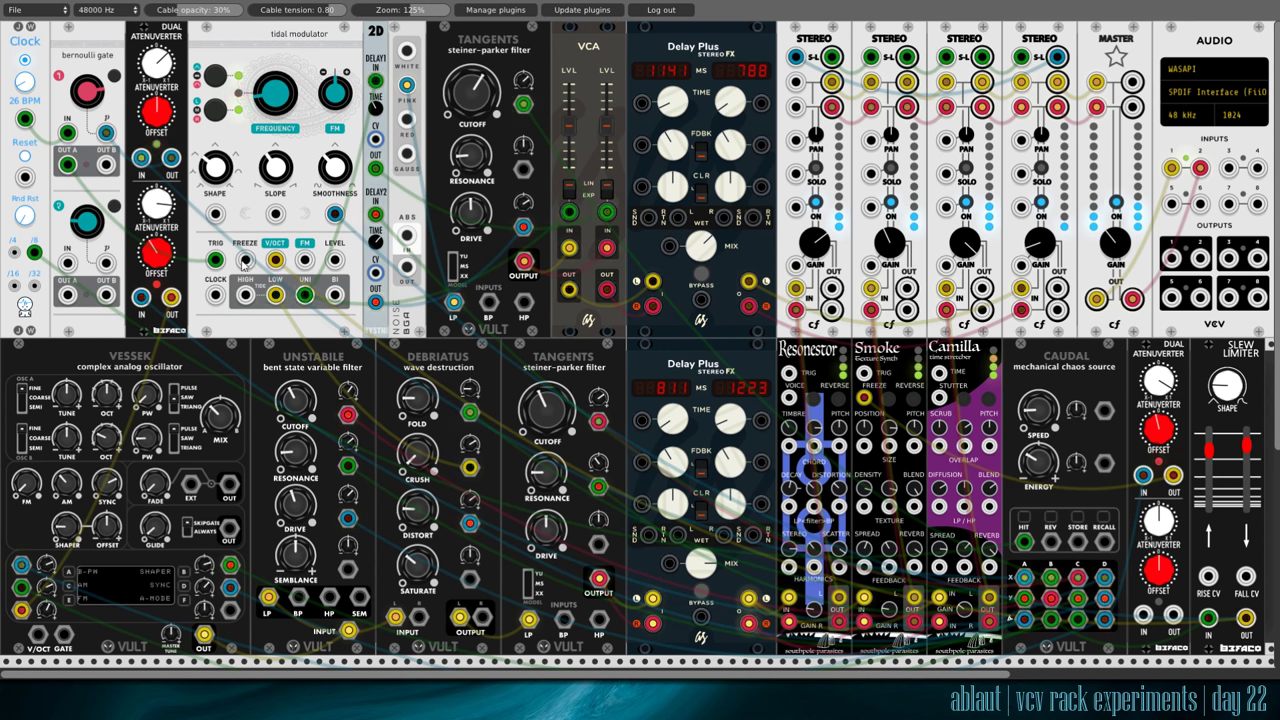
Step: Clock the Bernoulli gate from the Clock output
left_click_drag(67, 131, 24, 121)
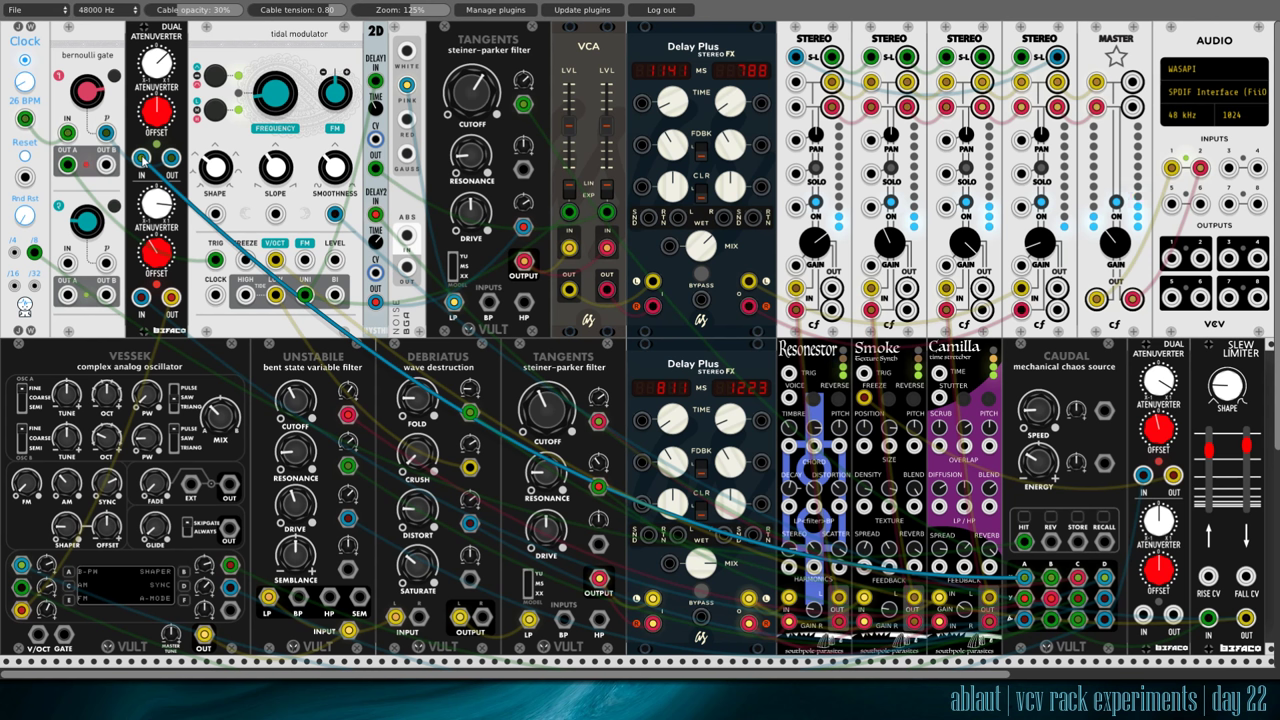
Step: Delete the blue cable between the Dual Atenuverter input and Caudal
left_click_drag(143, 158, 185, 215)
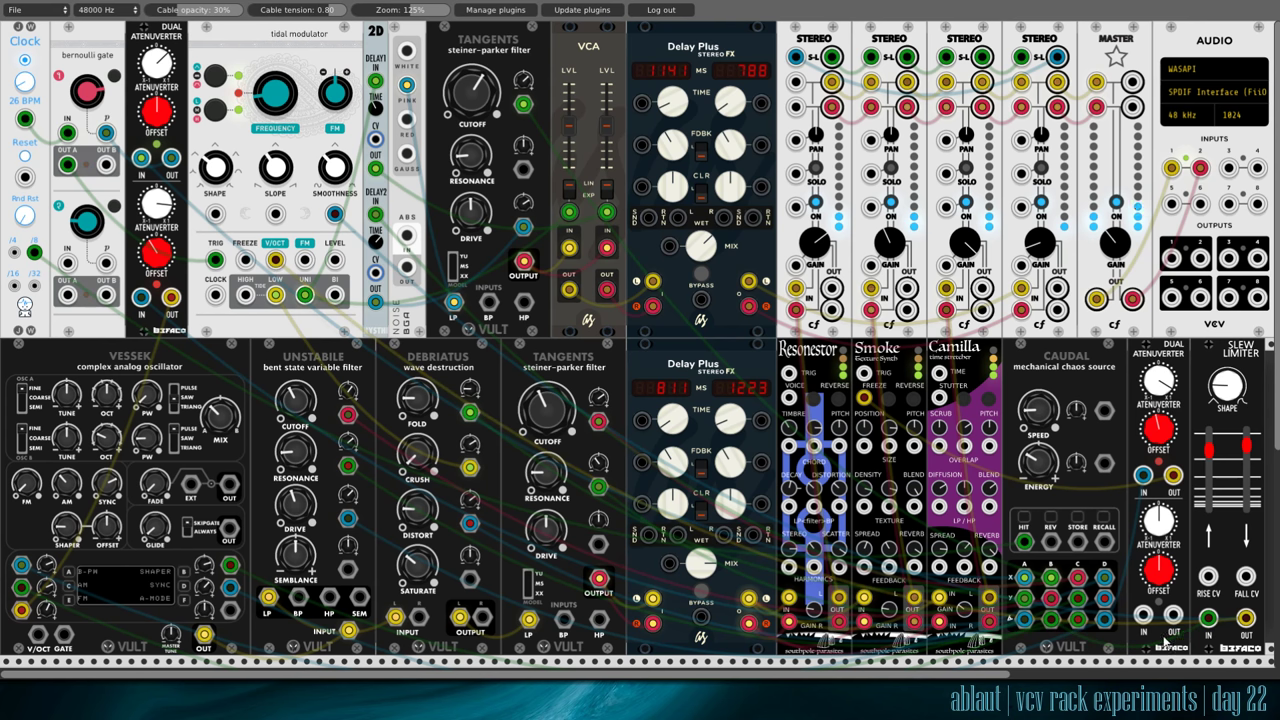
Step: Remove the yellow Slew Limiter cable from the tidal modulator's V/OCT input, after an undone first try
right_click(1245, 620)
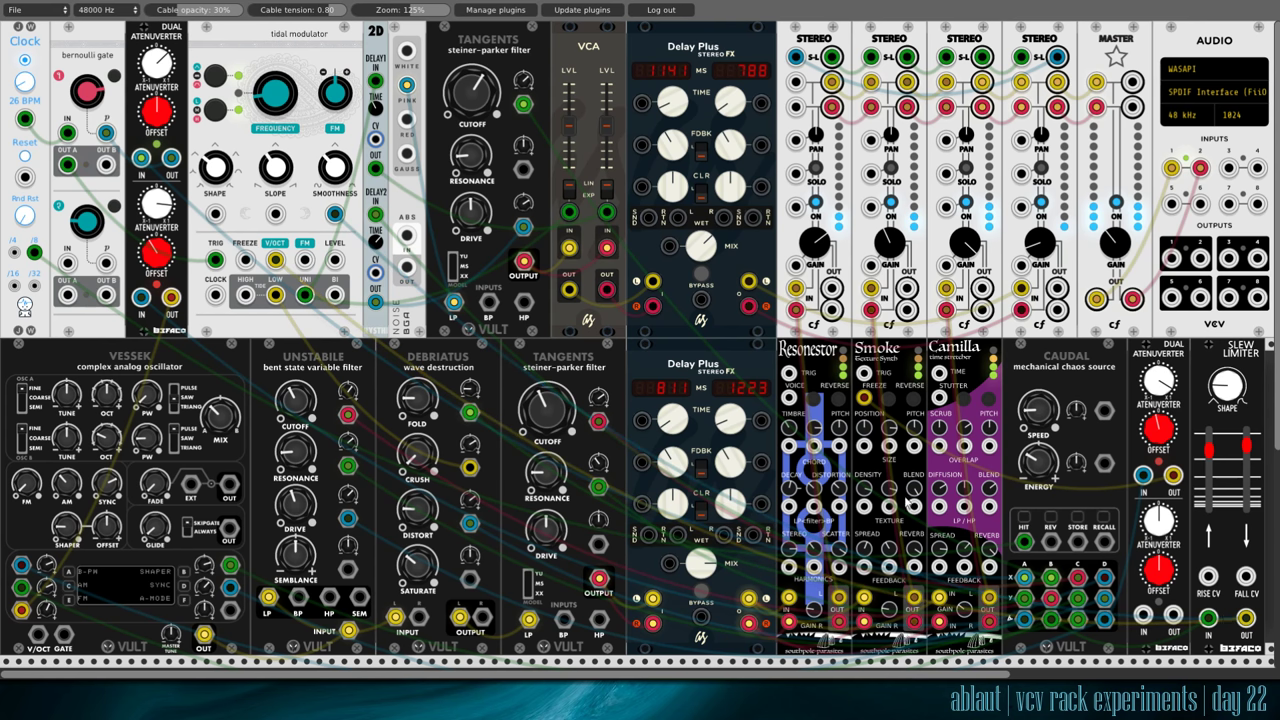
key("ctrl+z")
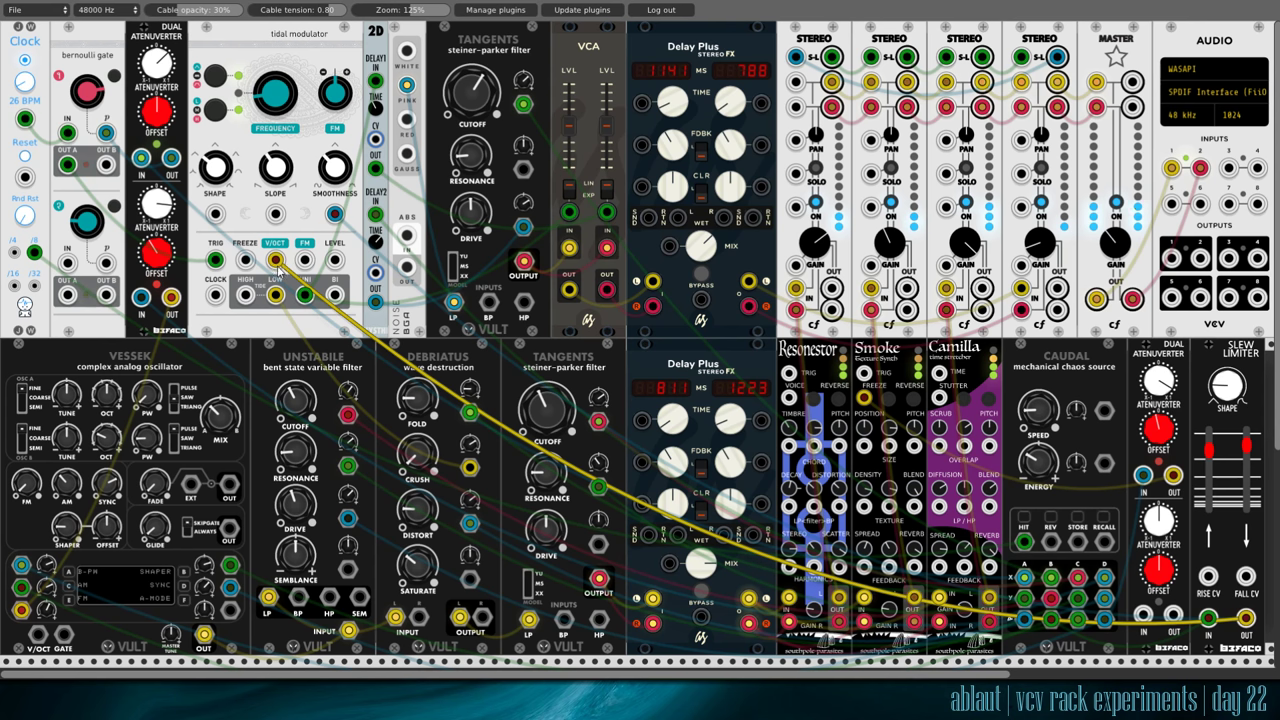
left_click_drag(276, 262, 268, 263)
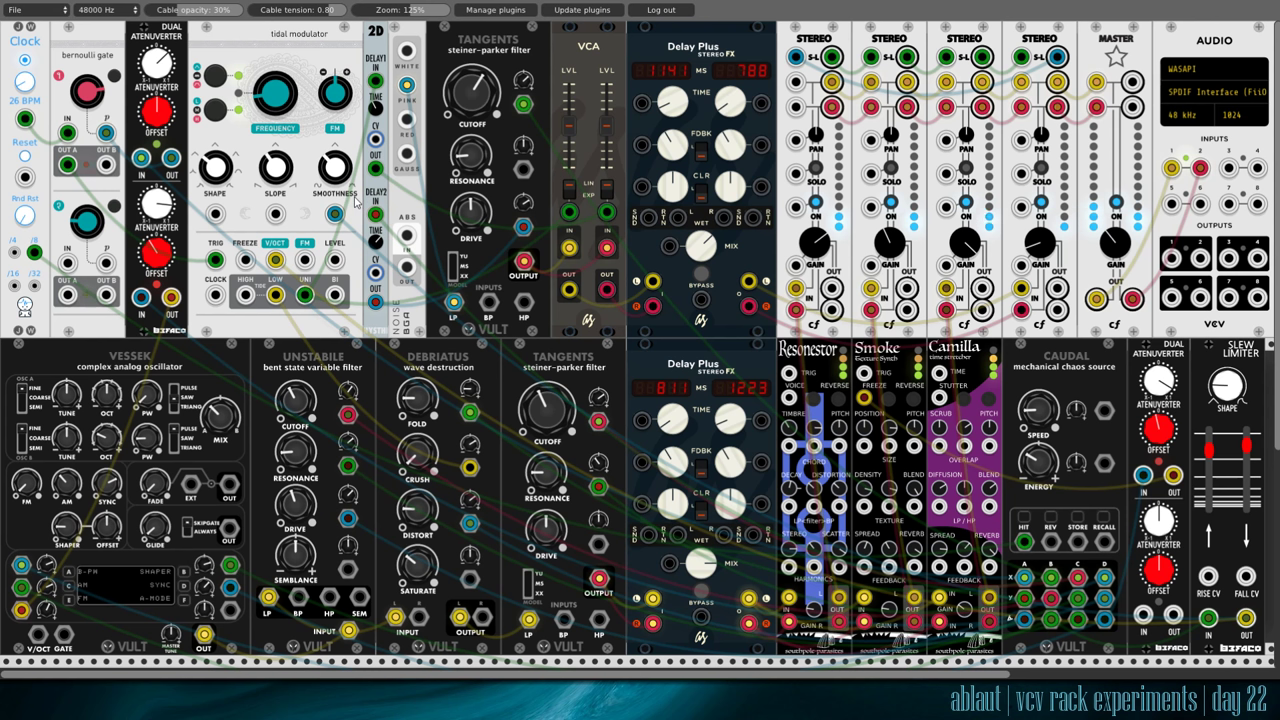
Step: Run a green cable from 2D DELAY2 IN to Caudal, correcting it to the right output jack
left_click_drag(375, 214, 988, 597)
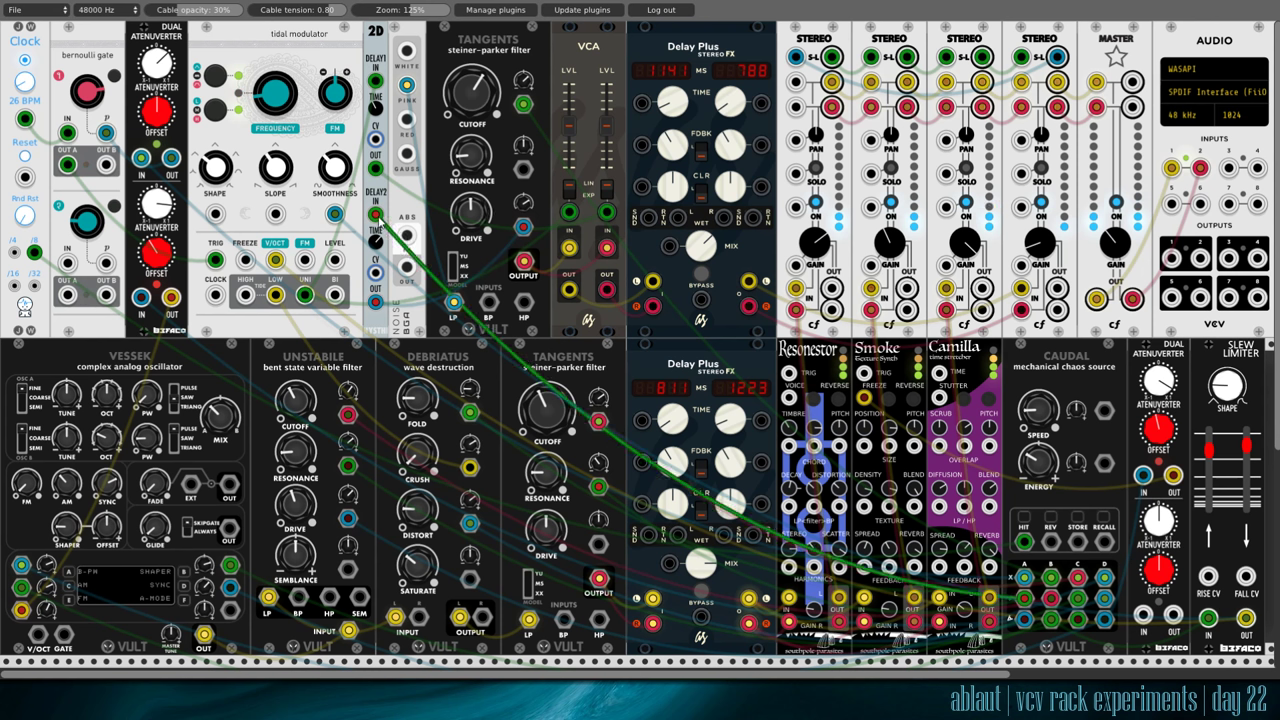
left_click_drag(375, 214, 1025, 600)
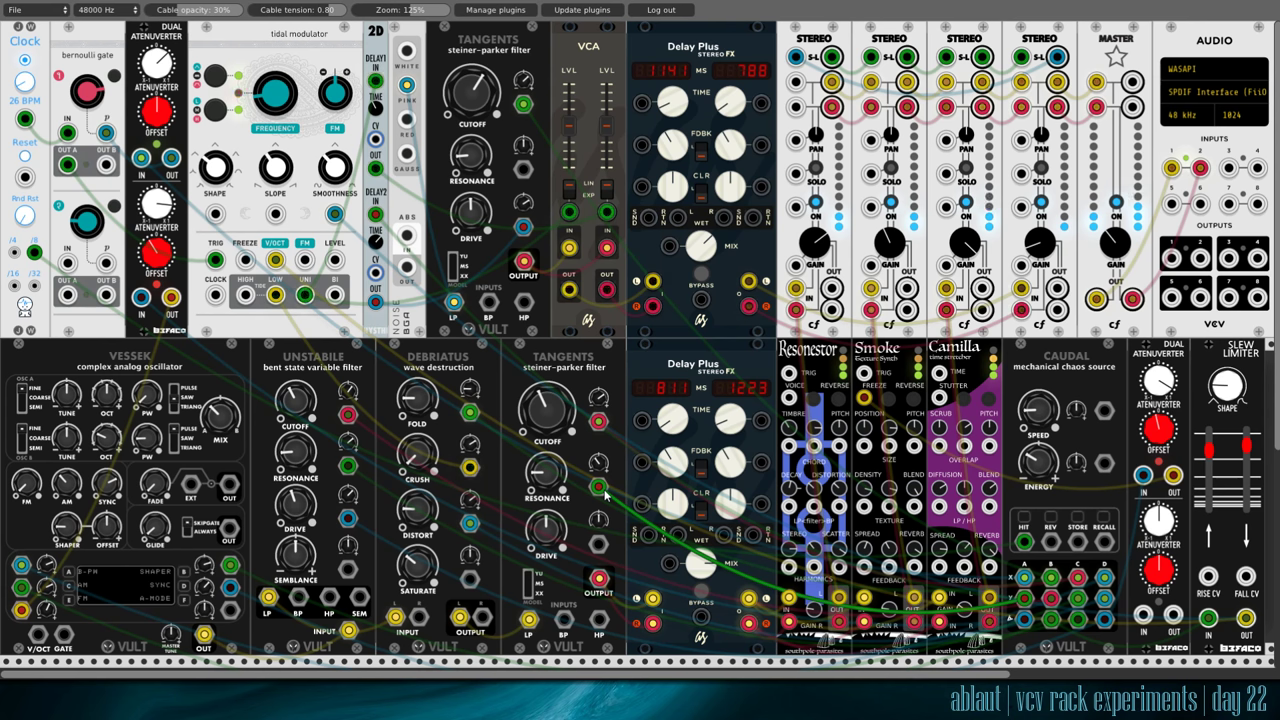
Step: Patch two Caudal chaos outputs into jacks on the lower Tangents filter
left_click_drag(604, 493, 1102, 597)
left_click_drag(598, 421, 900, 630)
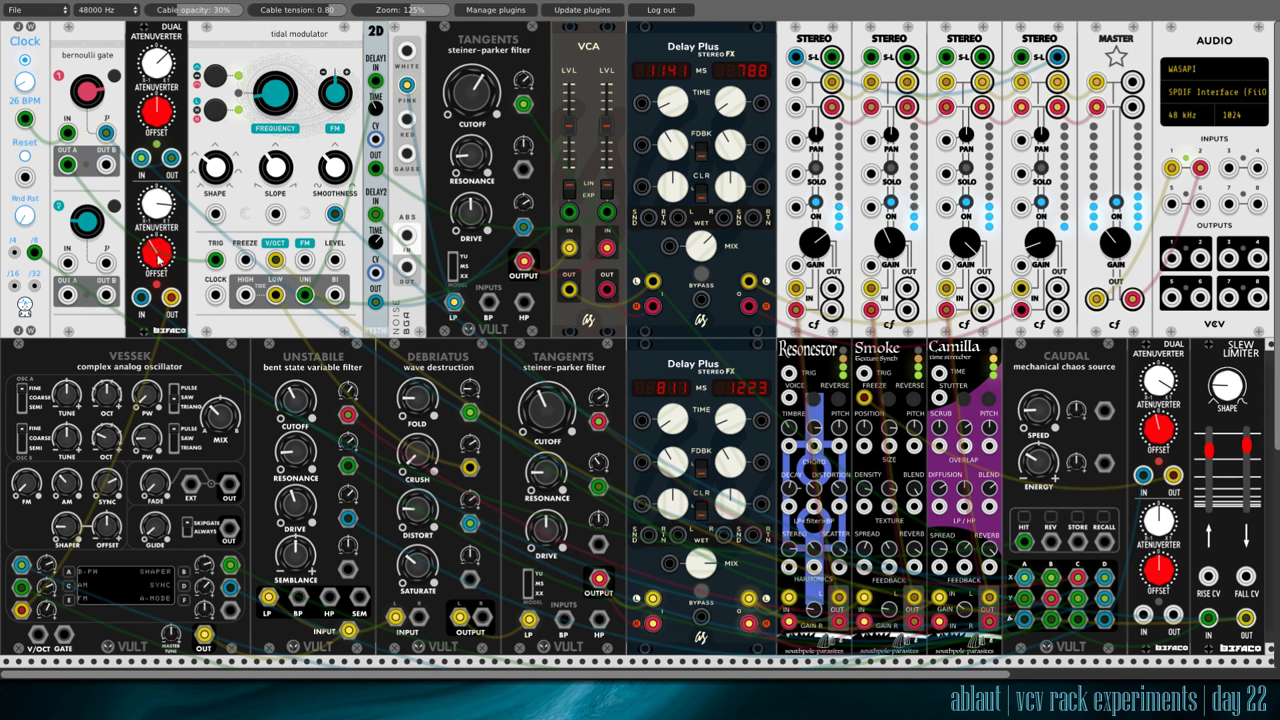
left_click_drag(171, 297, 20, 609)
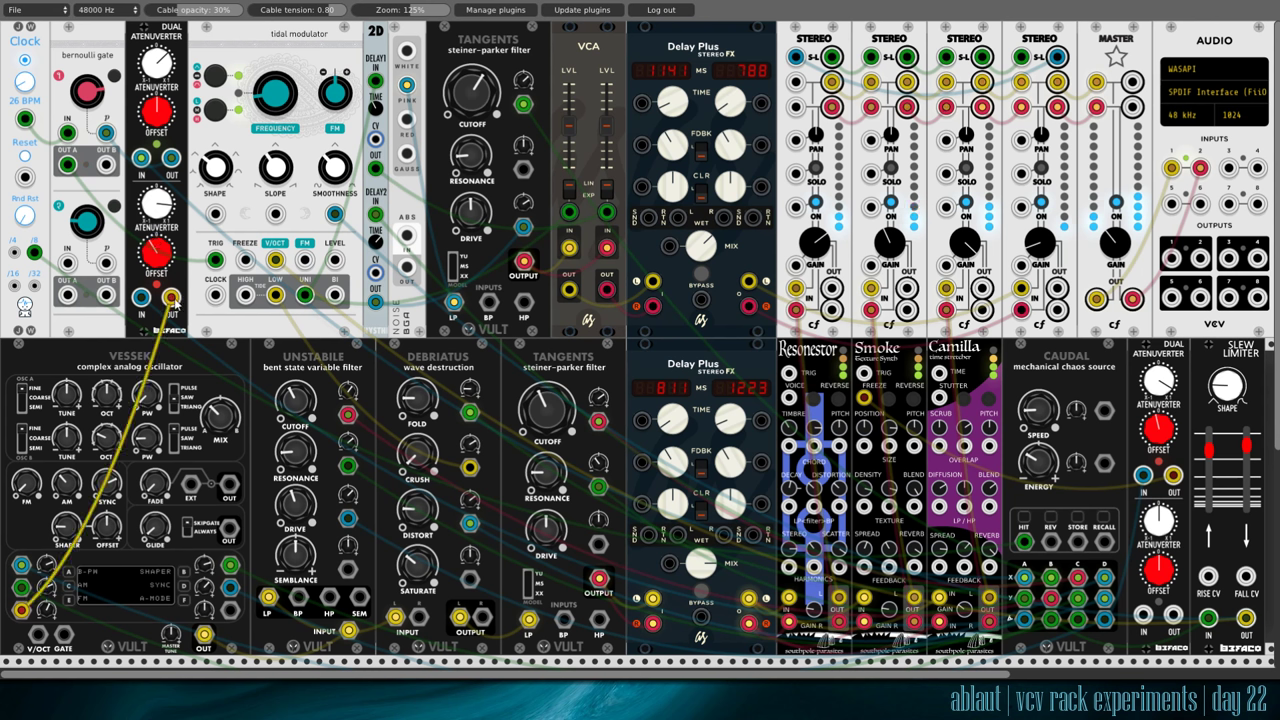
right_click(172, 287)
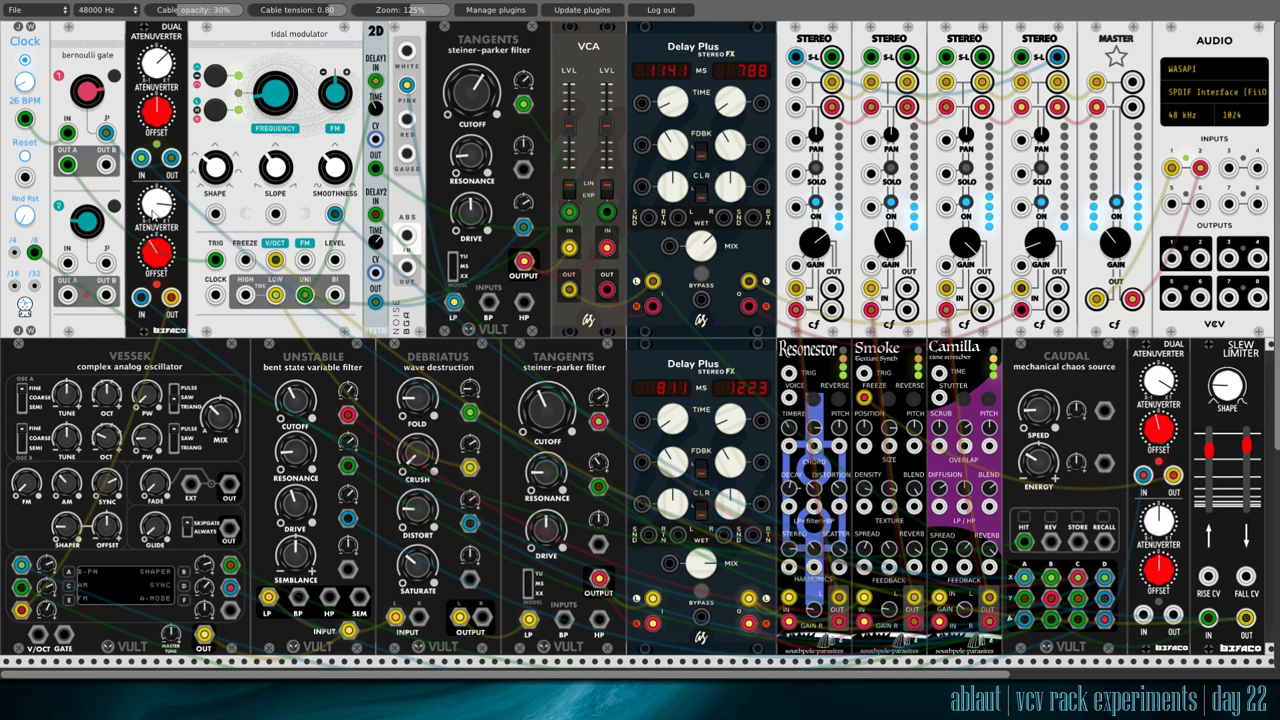
left_click_drag(171, 297, 20, 609)
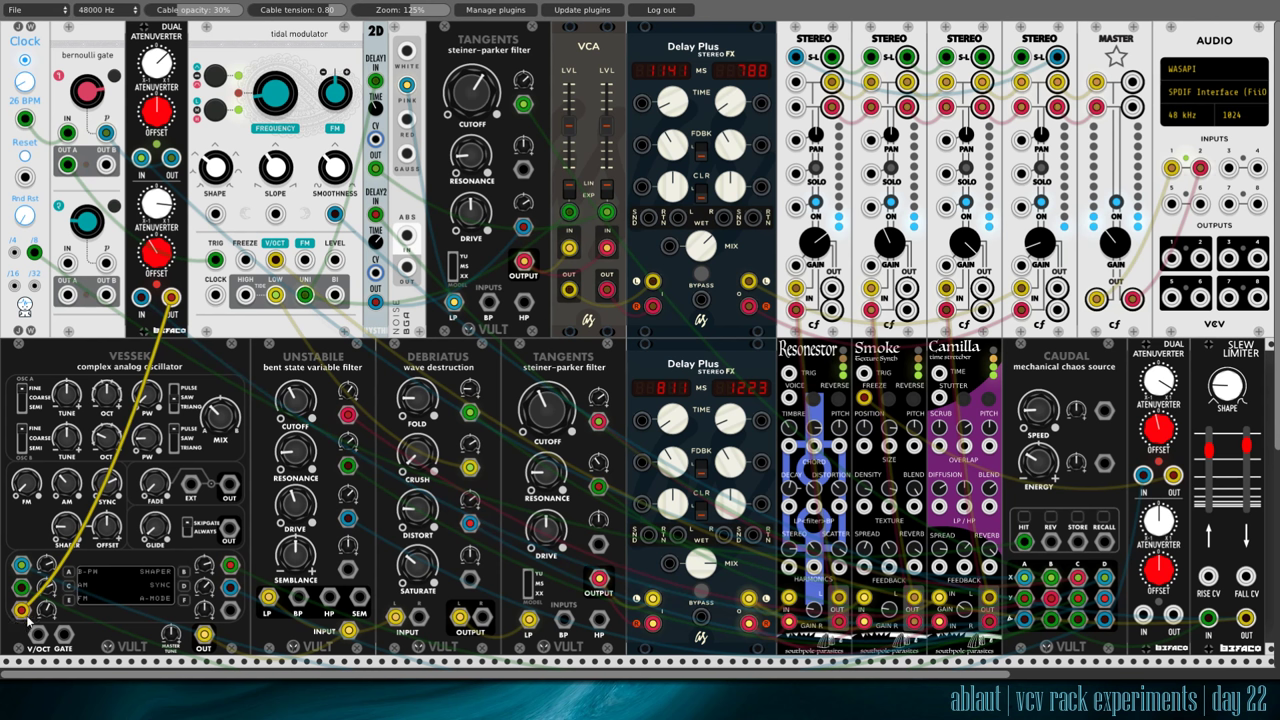
left_click_drag(22, 612, 45, 620)
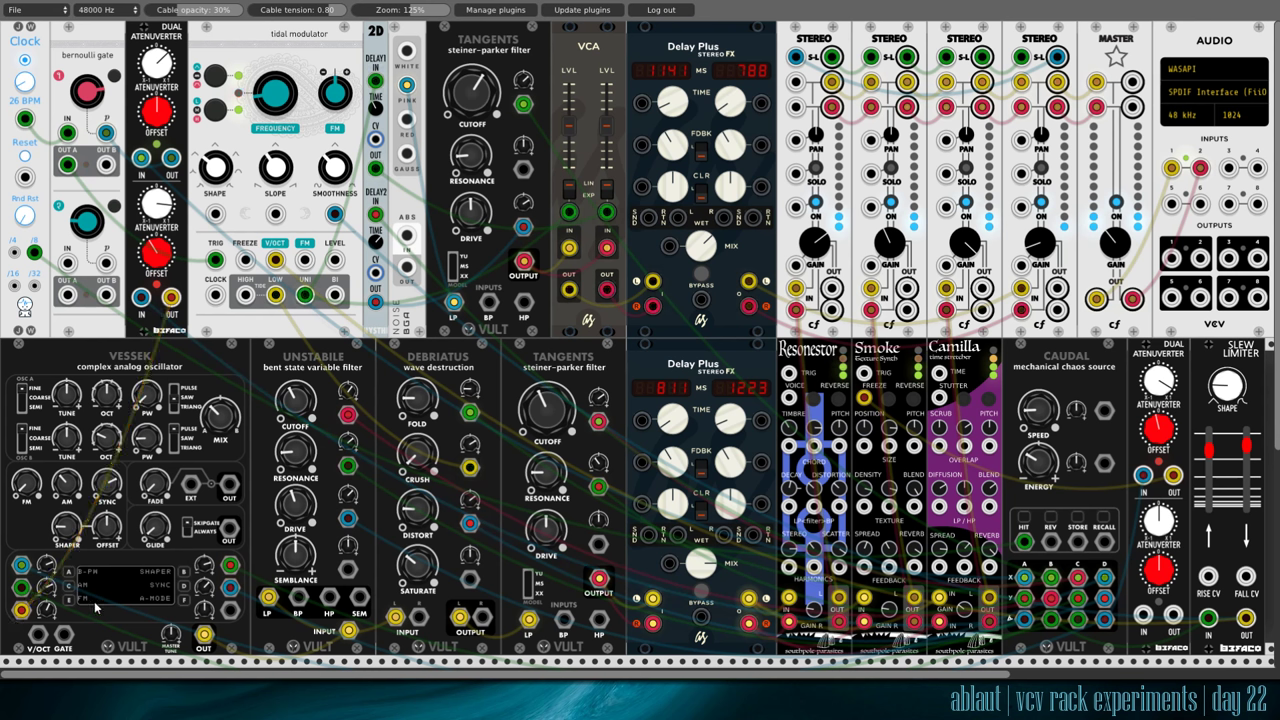